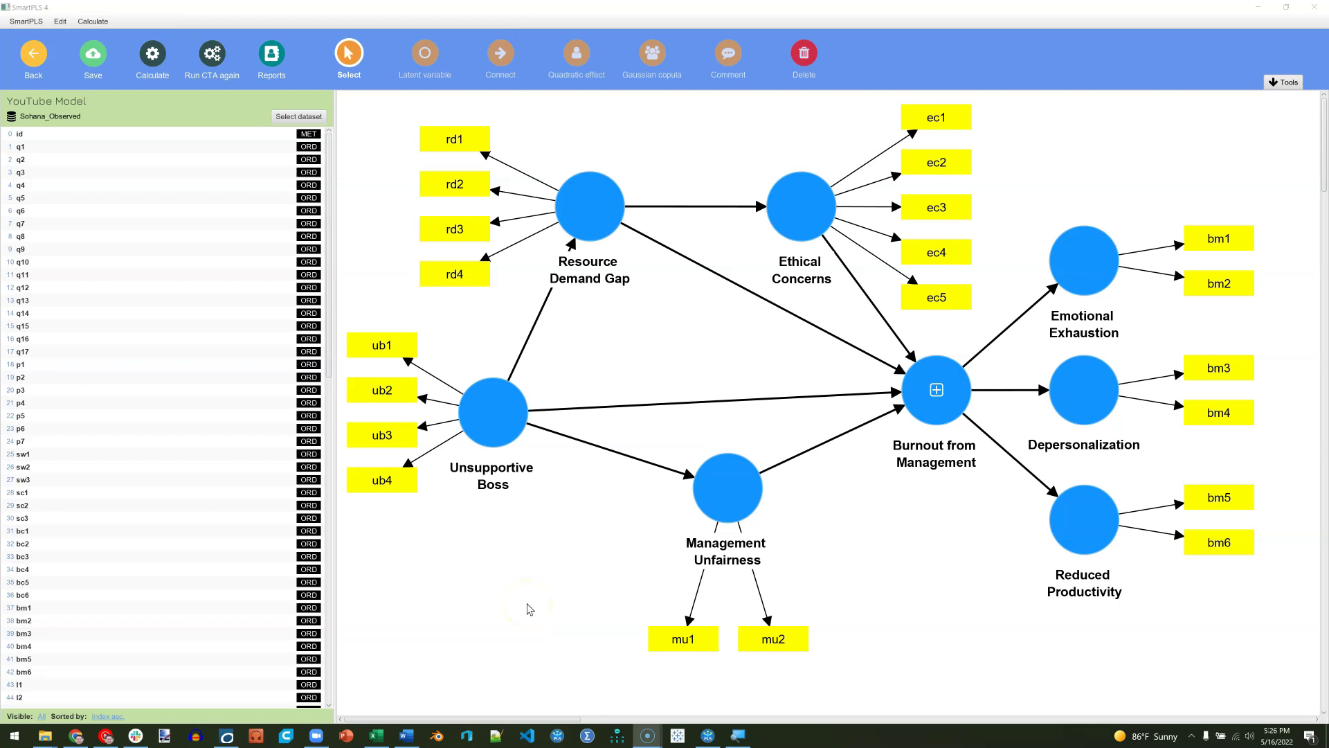
Make Unsupportive Boss's measurement model formative.
click(548, 566)
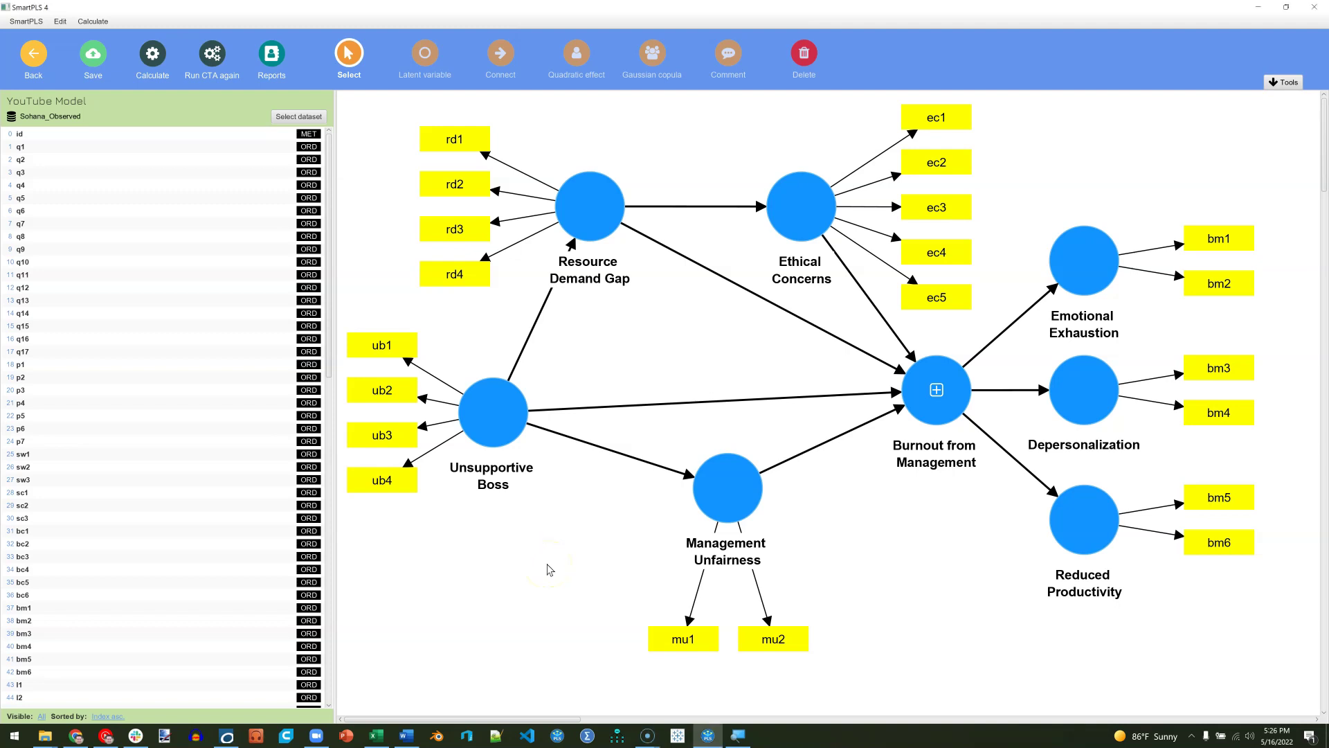
click(493, 436)
right_click(499, 407)
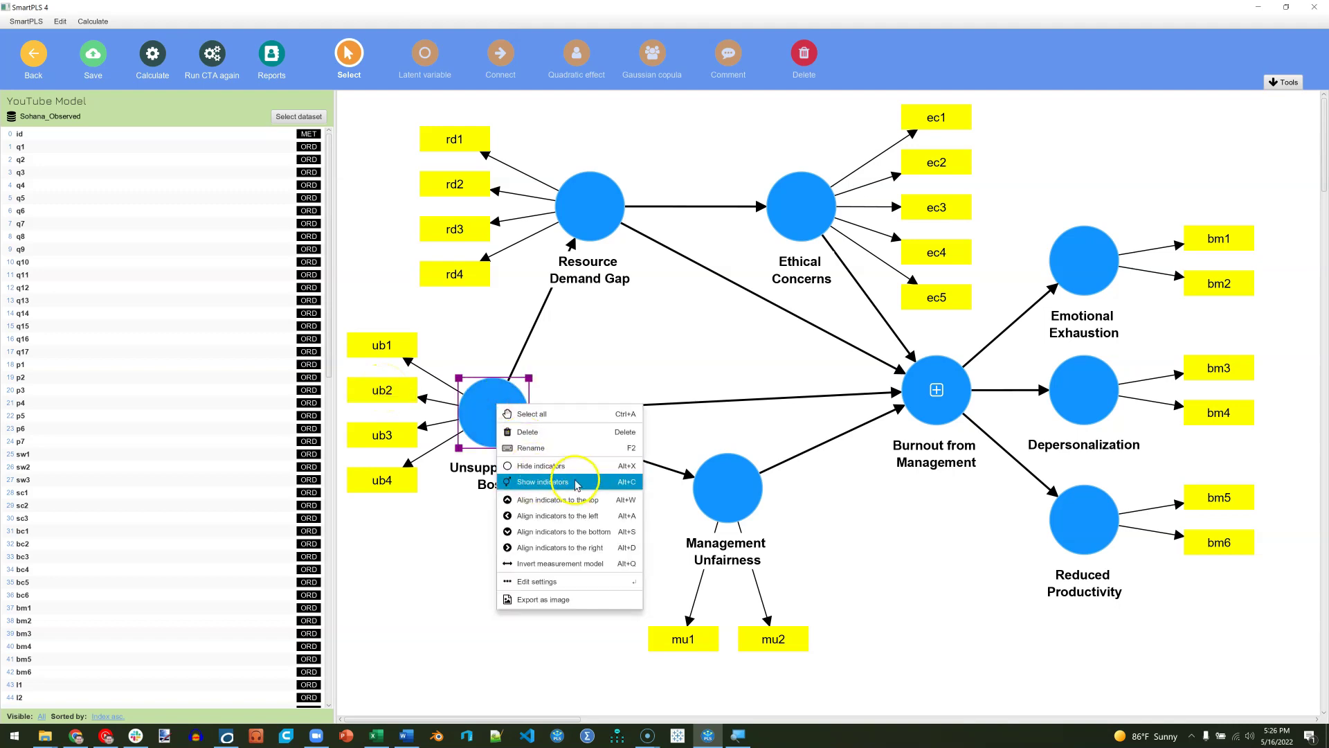
click(590, 565)
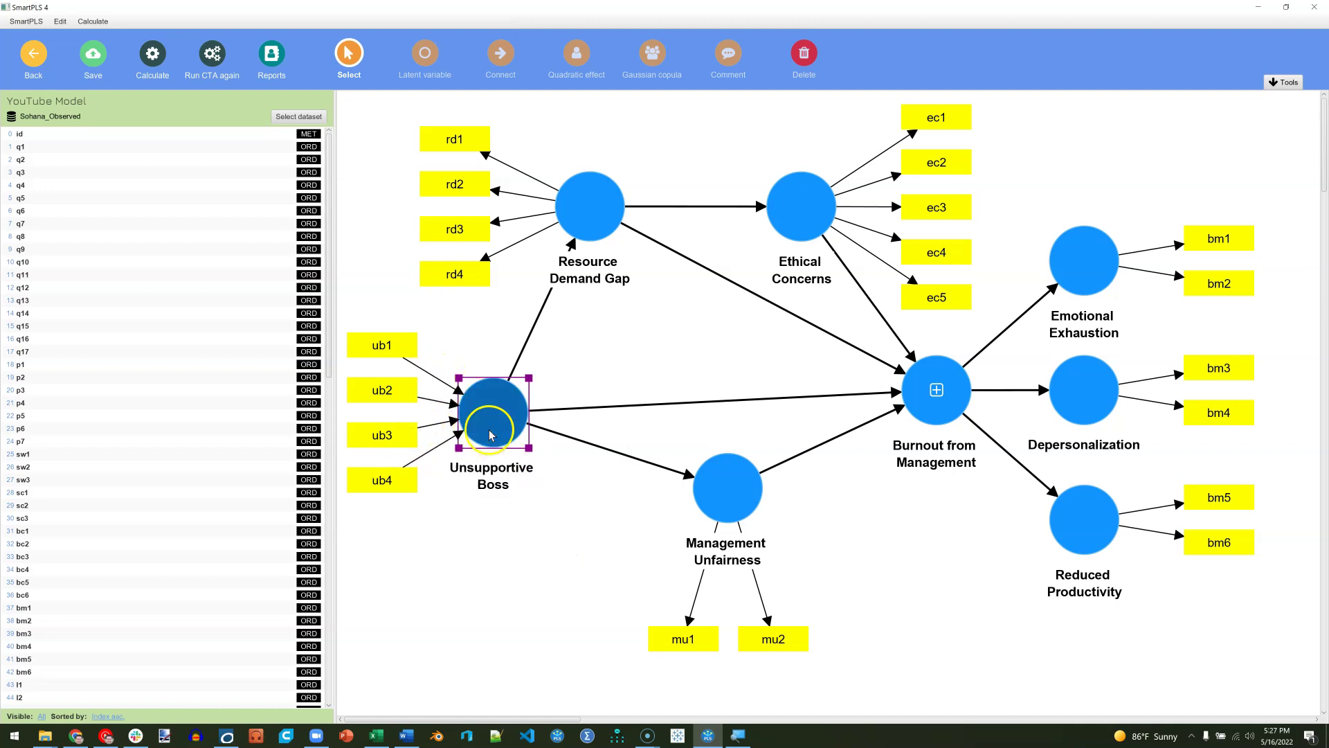
click(497, 432)
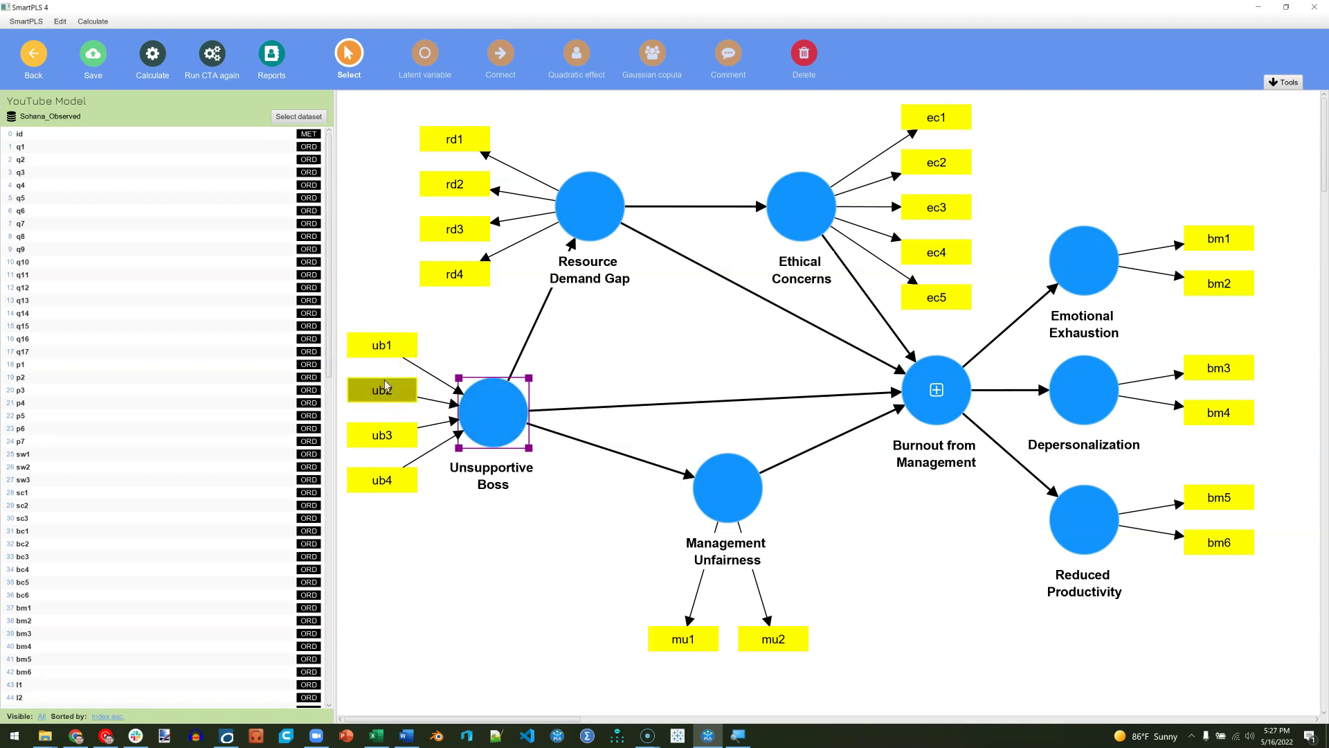
Revert Unsupportive Boss so its indicator arrows point outward again.
click(368, 438)
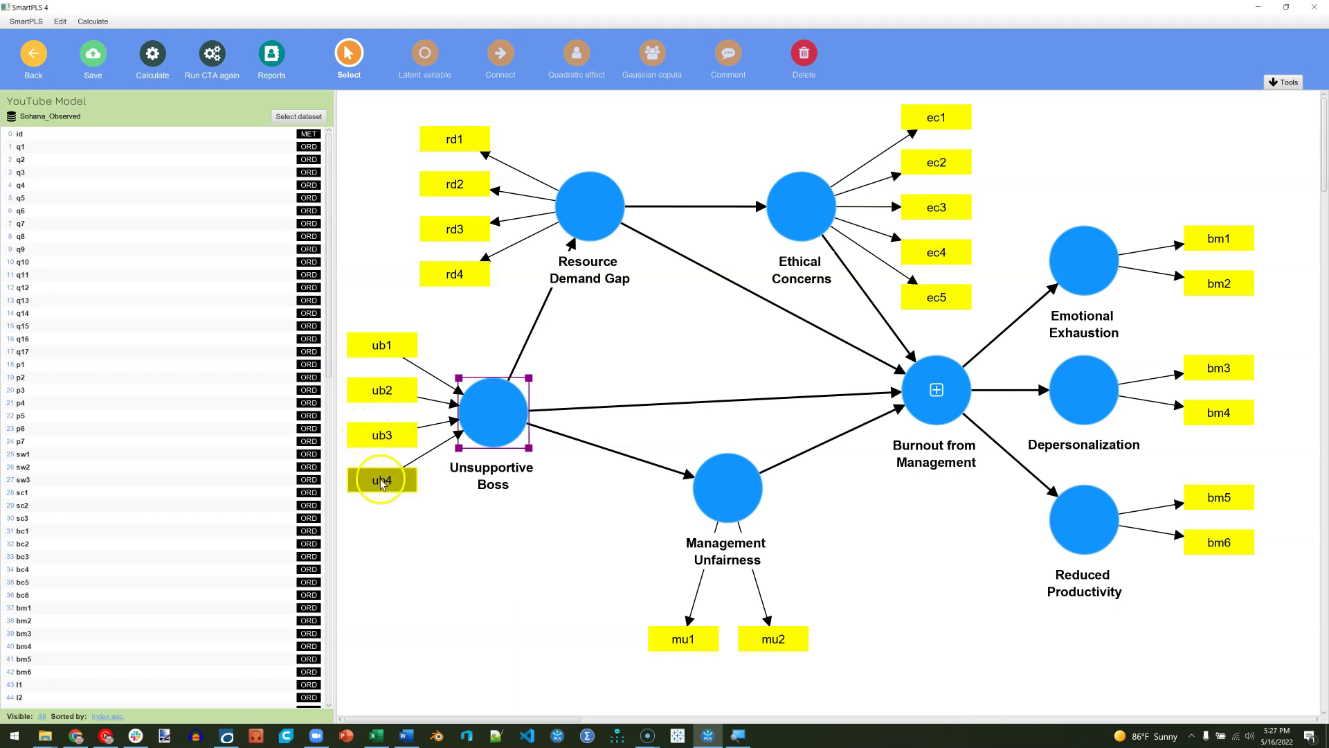
click(397, 468)
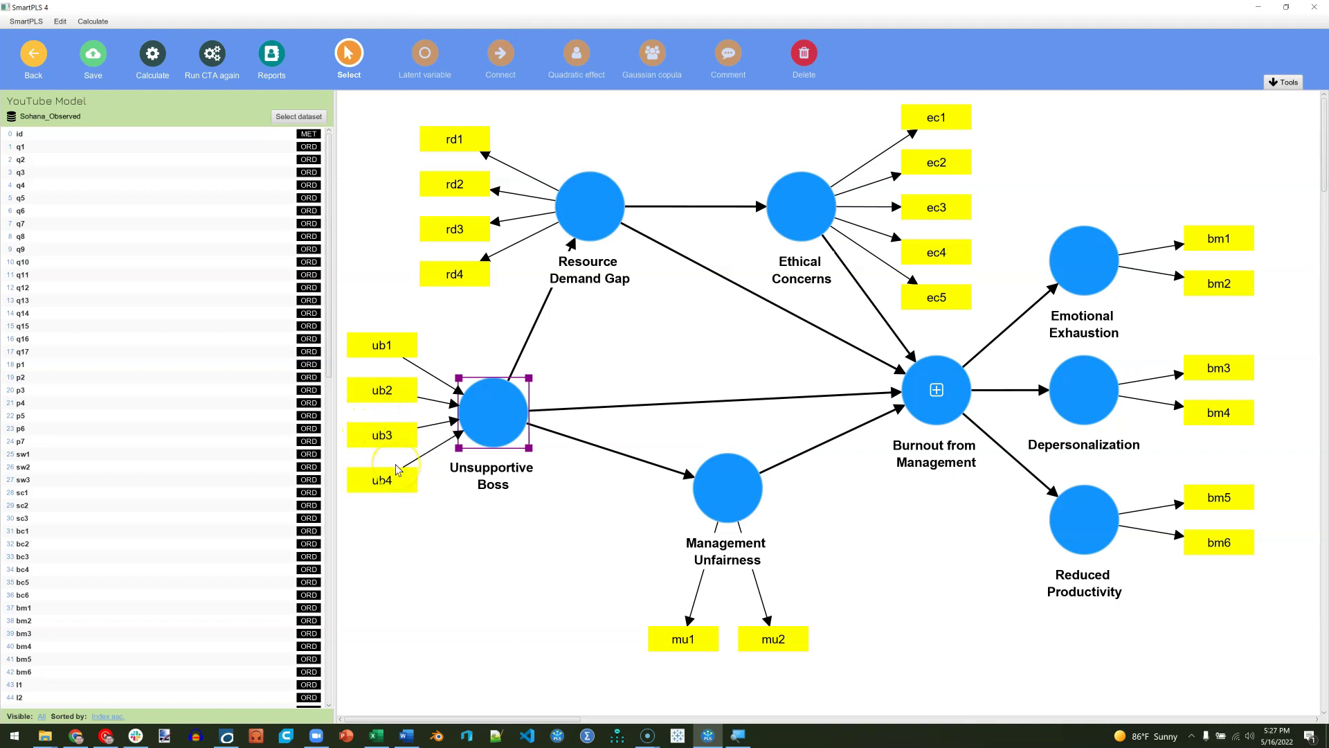
click(499, 400)
click(527, 388)
right_click(490, 427)
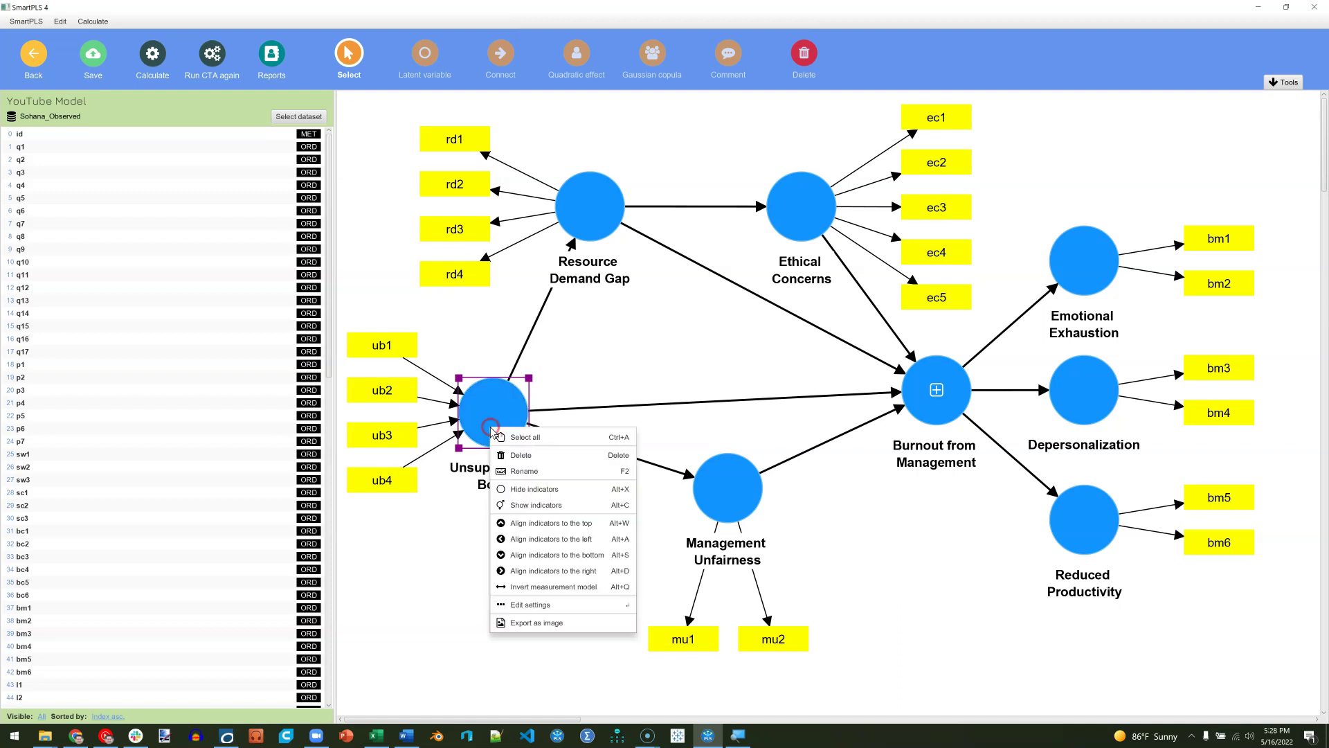
click(587, 588)
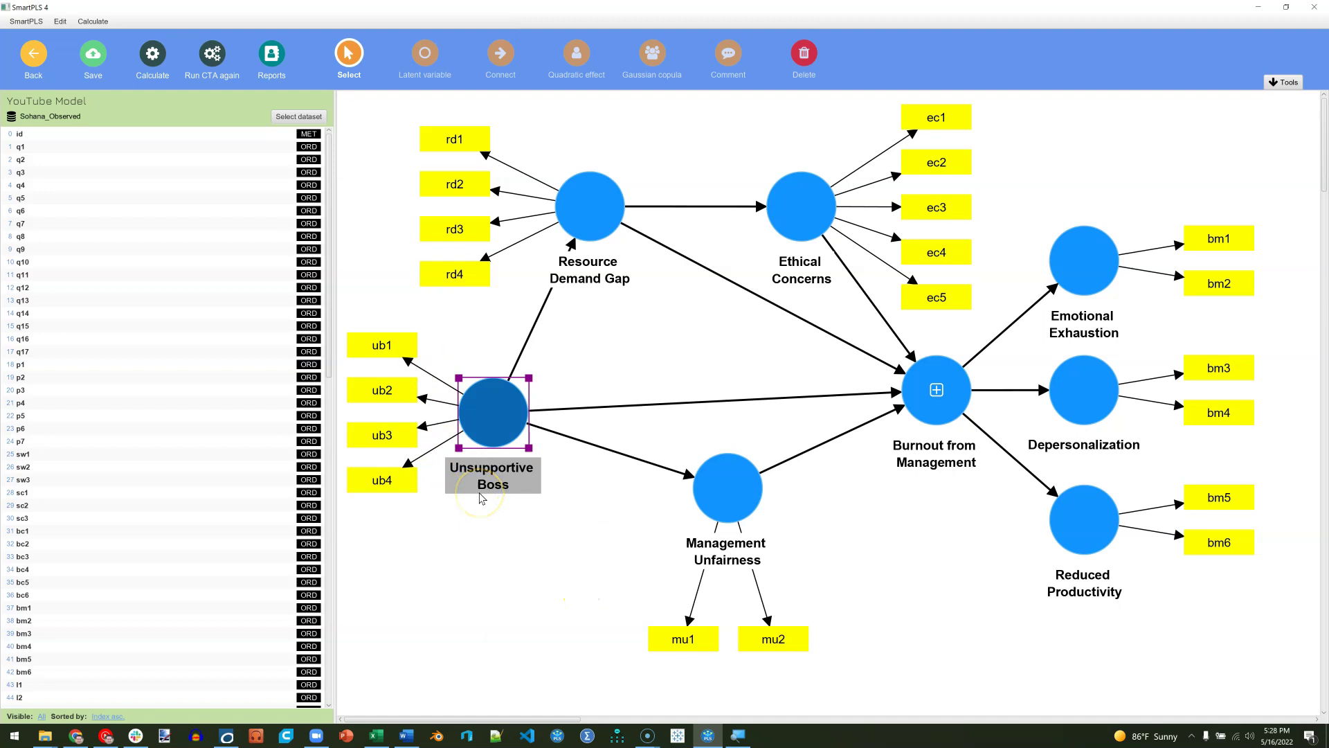
Run a confirmatory tetrad analysis (CTA) with 5000 subsamples.
click(151, 59)
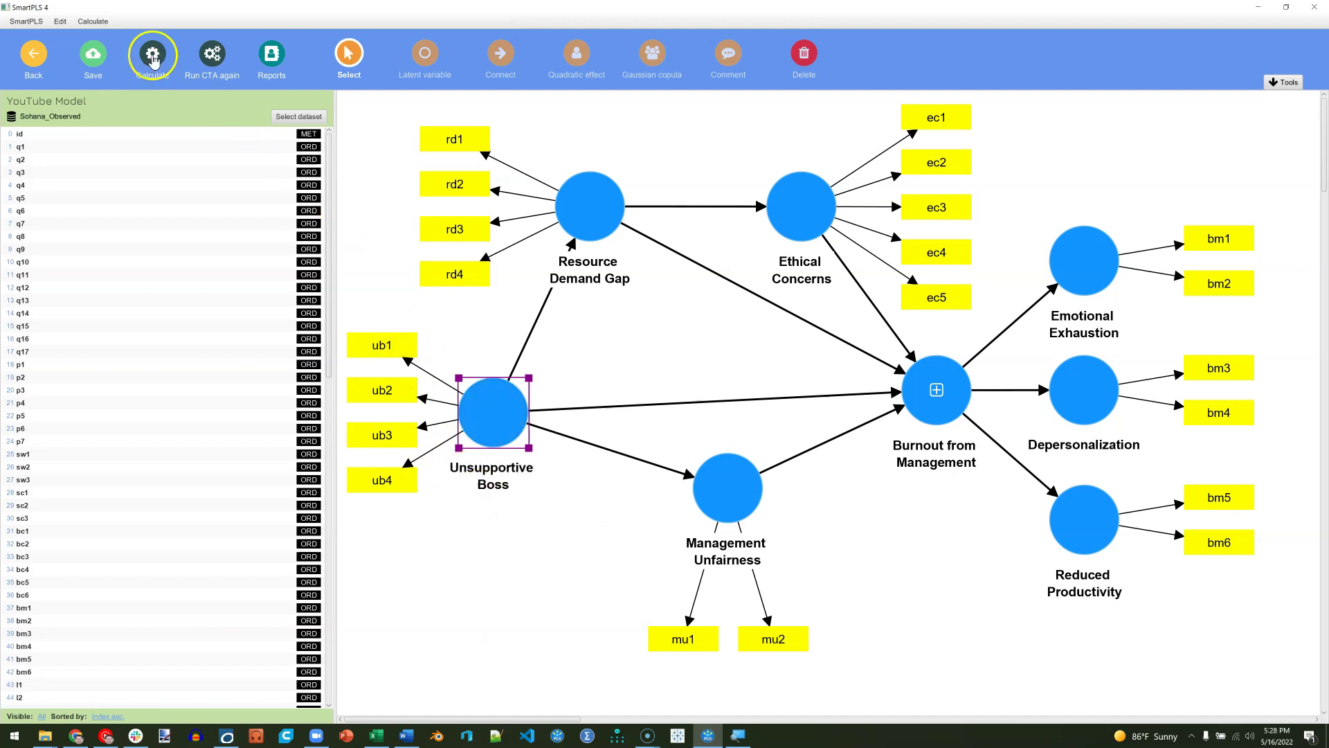
click(252, 117)
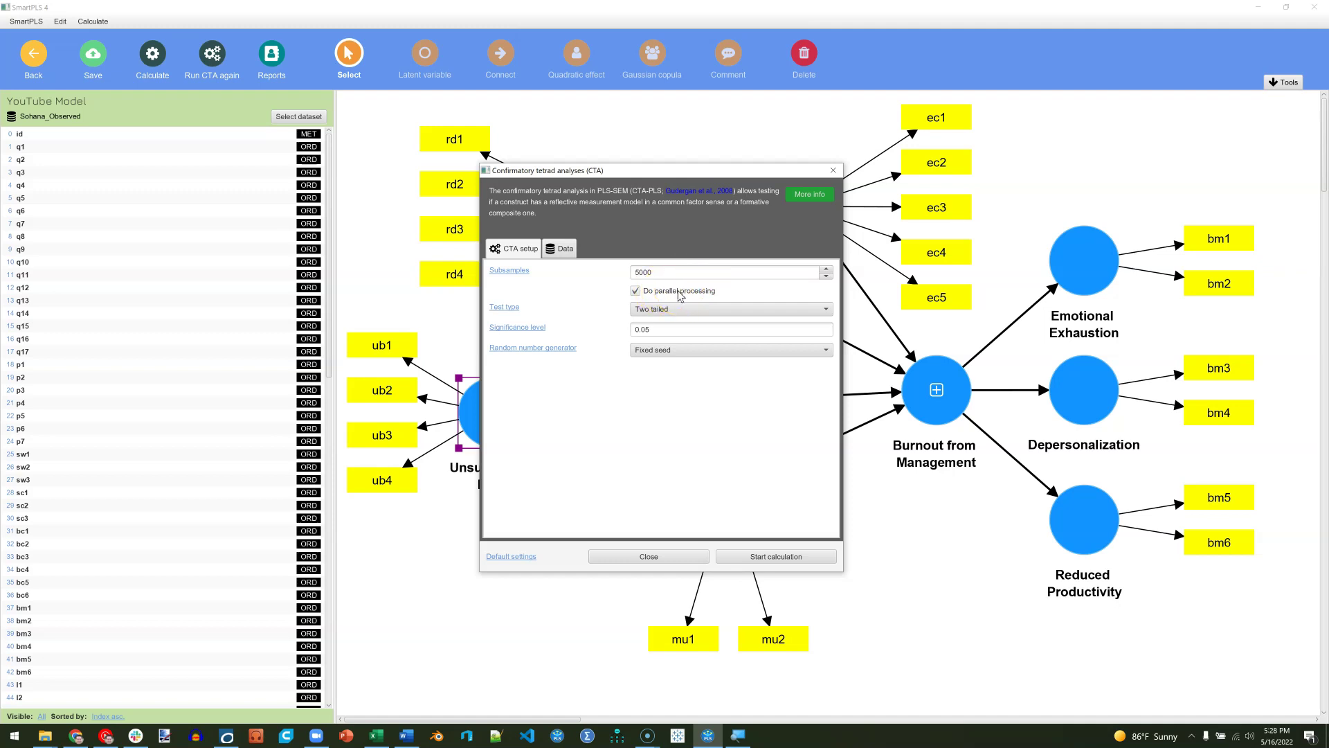
click(782, 557)
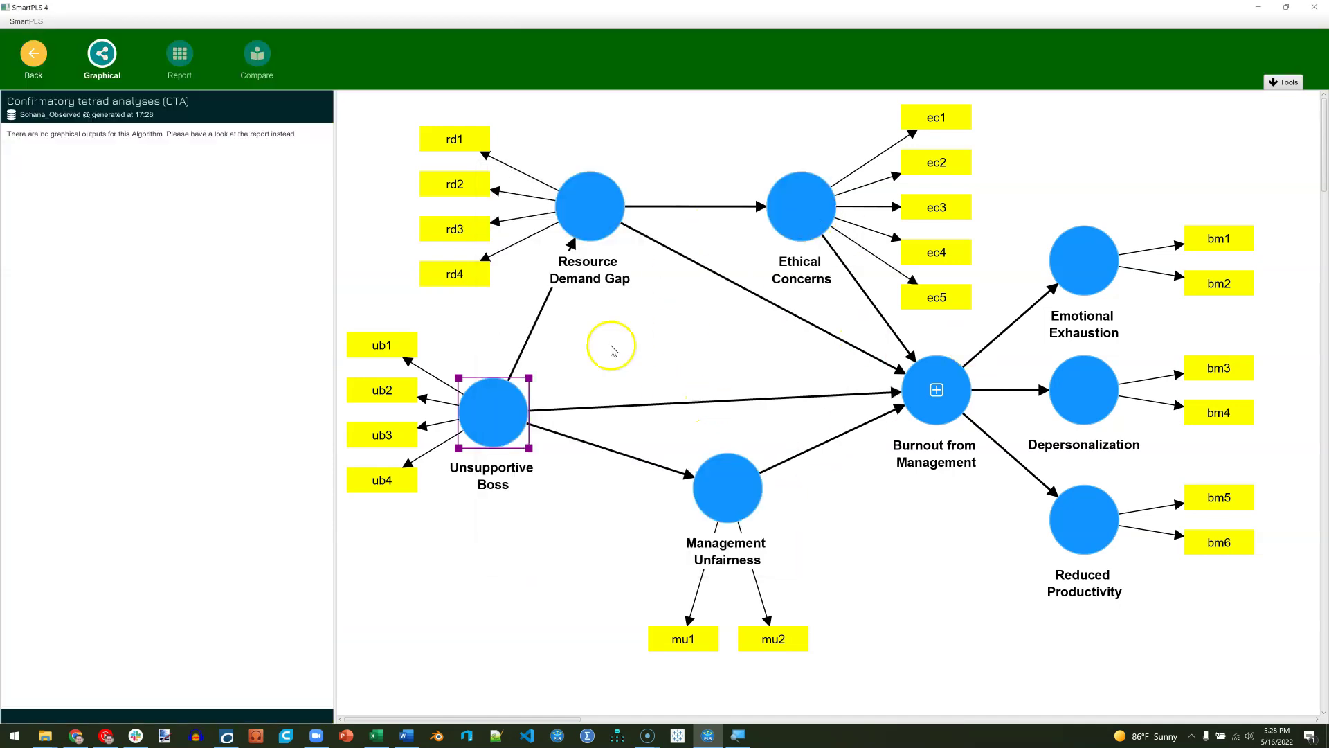
Show indicators bm1–bm6 for Burnout from Management in the CTA Graphical results view.
click(181, 58)
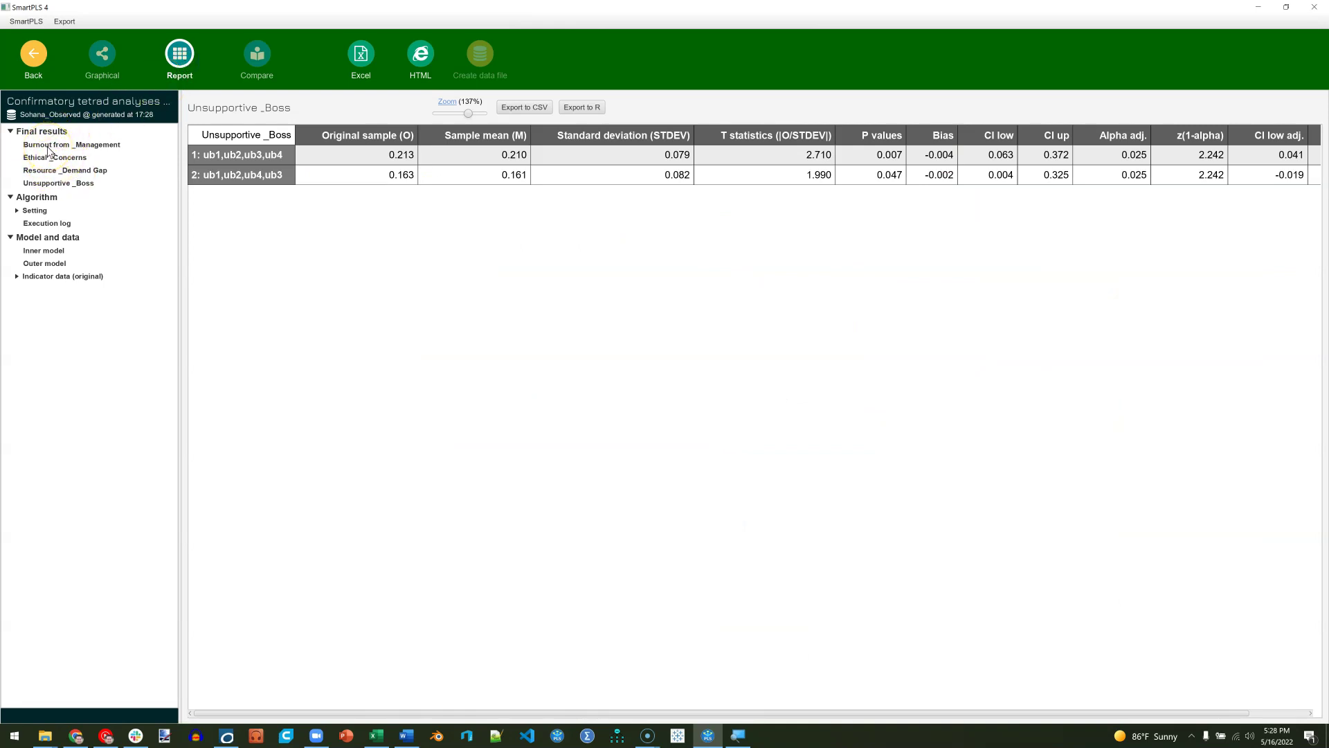
click(101, 55)
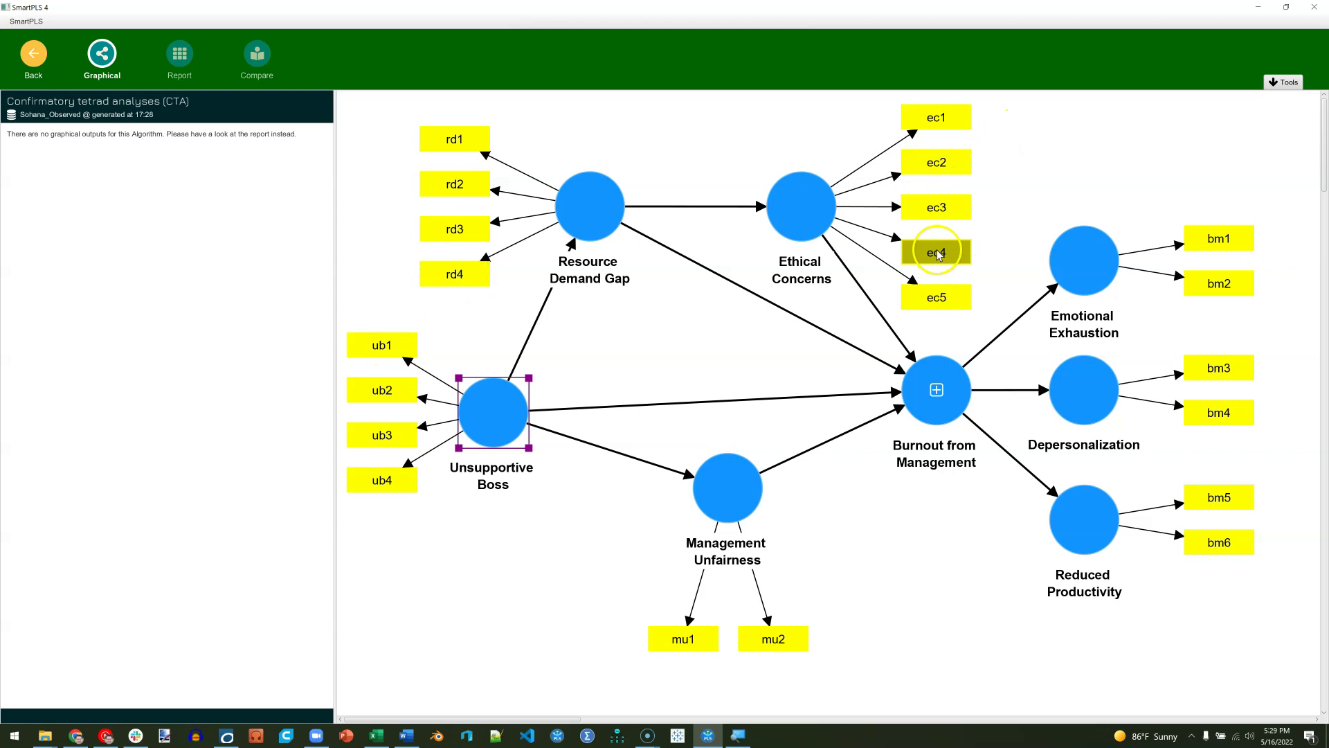
right_click(940, 406)
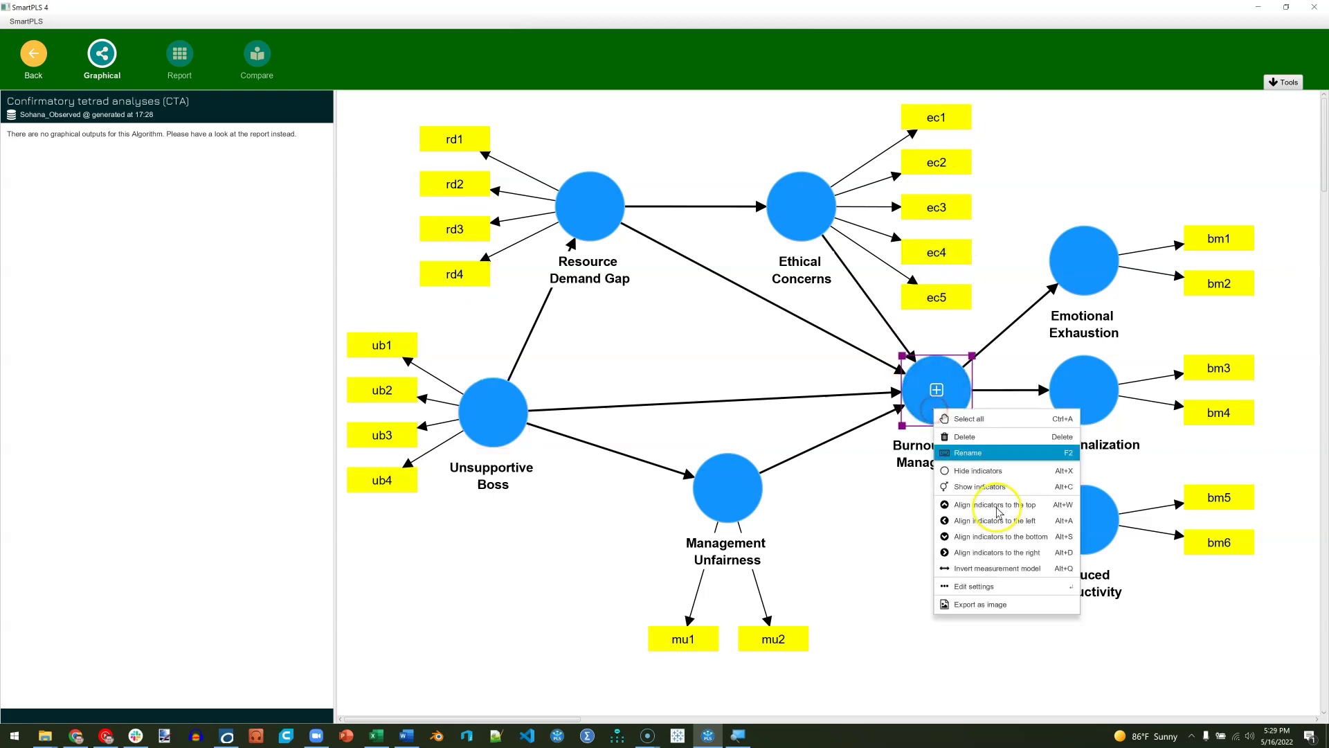
click(979, 488)
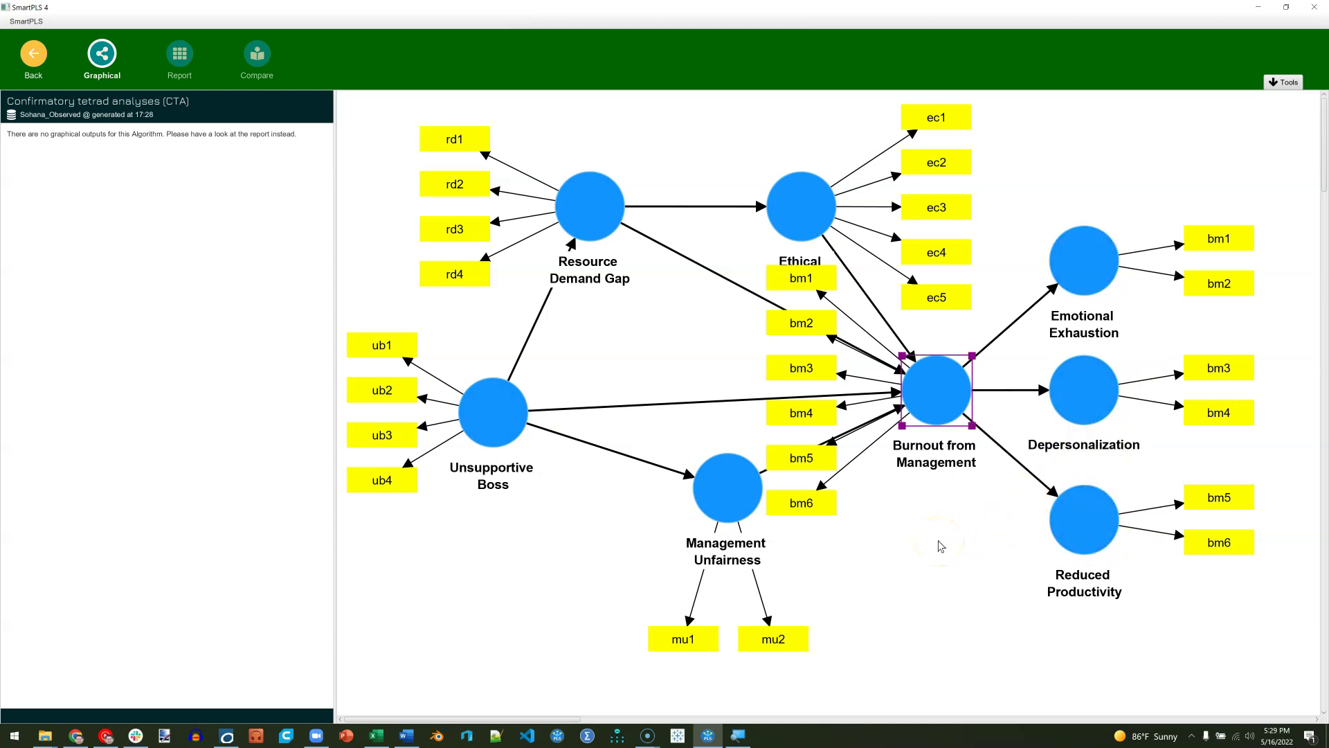
Check CTA tetrads for all four constructs; Unsupportive Boss shows p-values 0.007 and 0.047.
click(188, 62)
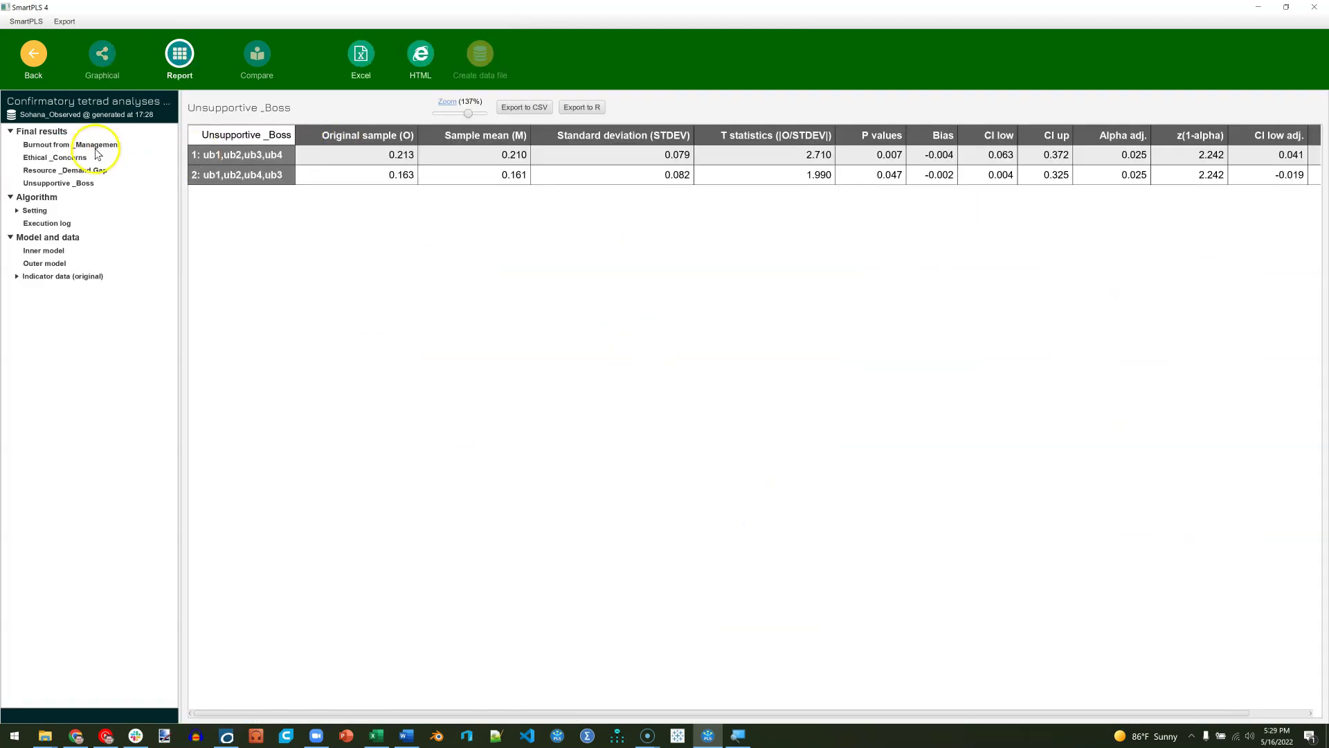
click(94, 146)
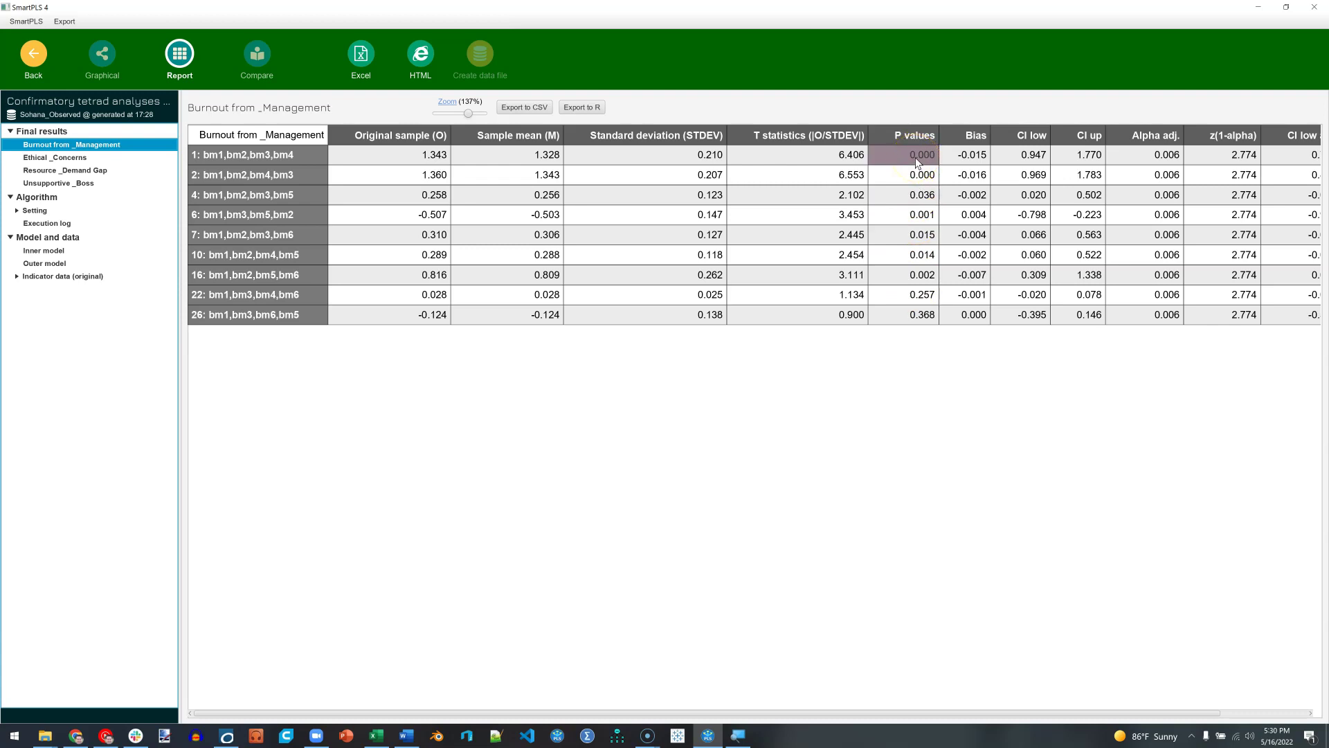
click(70, 160)
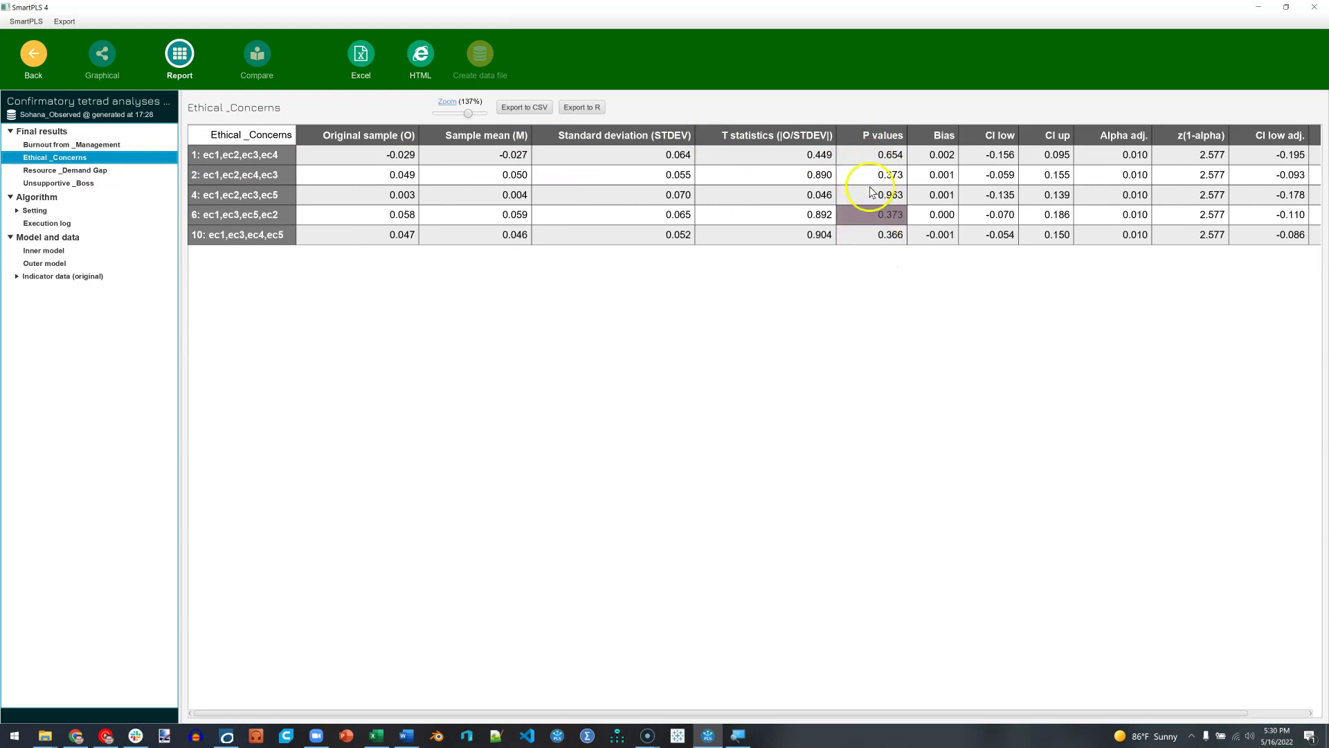
click(88, 171)
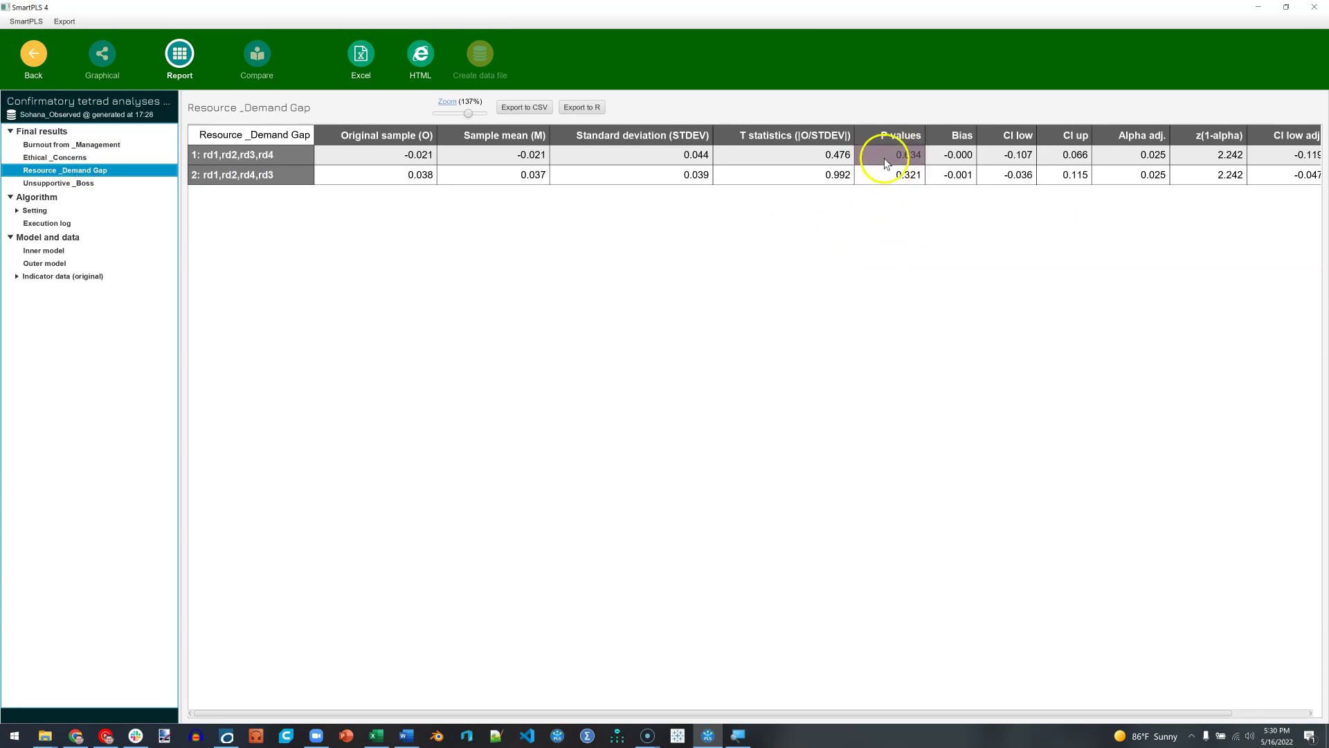
click(102, 183)
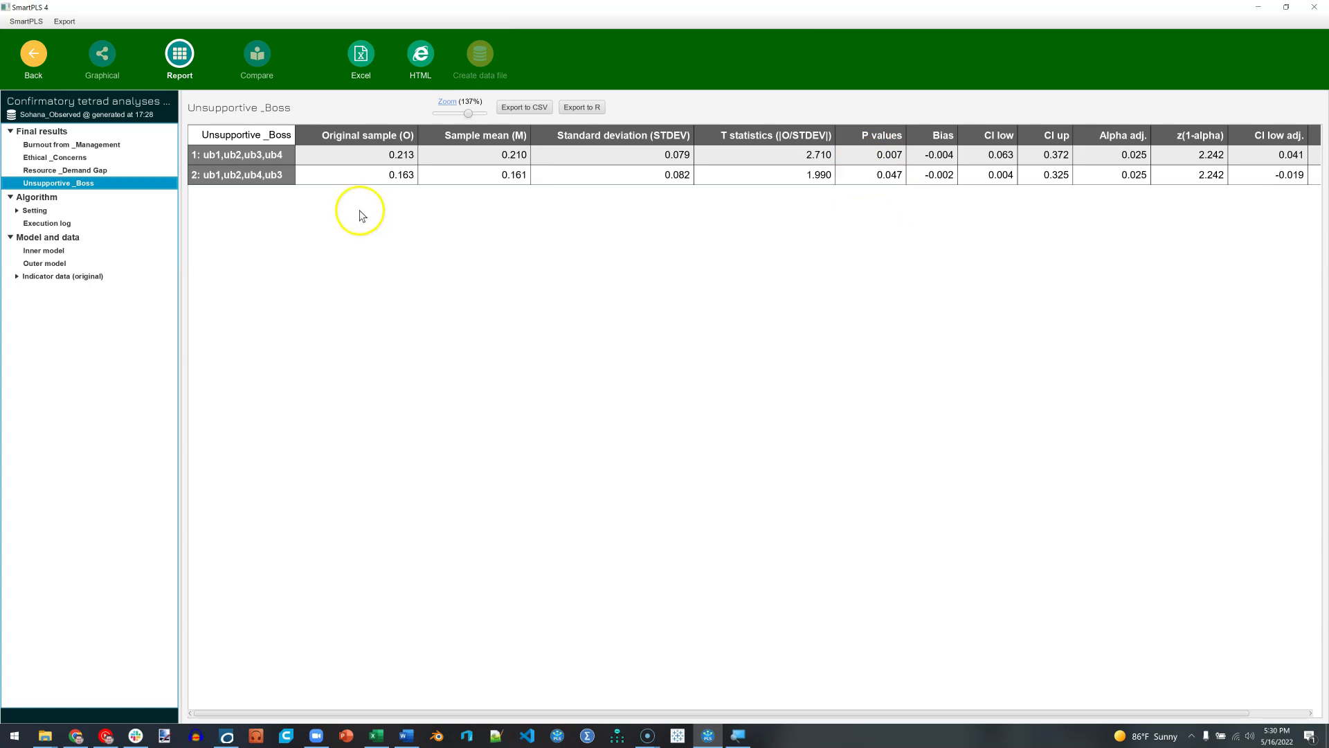
Invert Unsupportive Boss's measurement model to formative from the Graphical results view.
click(101, 55)
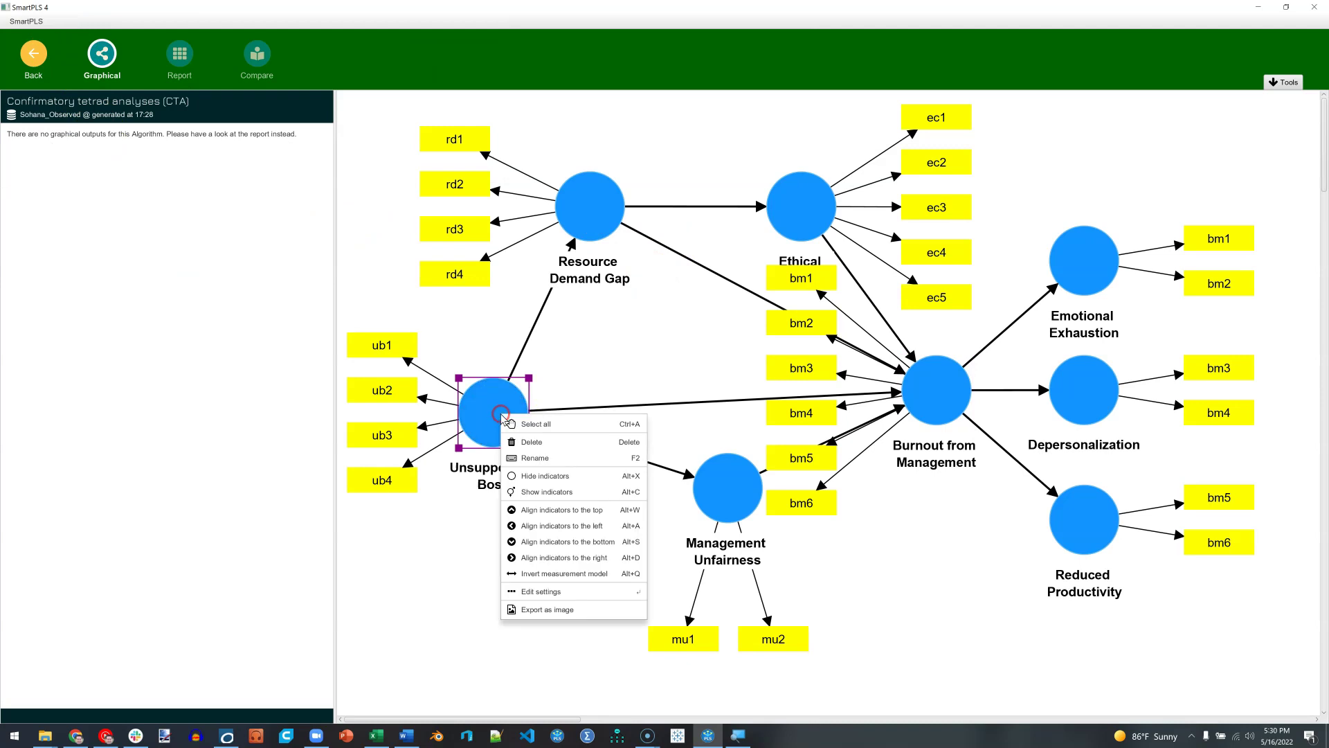
click(547, 574)
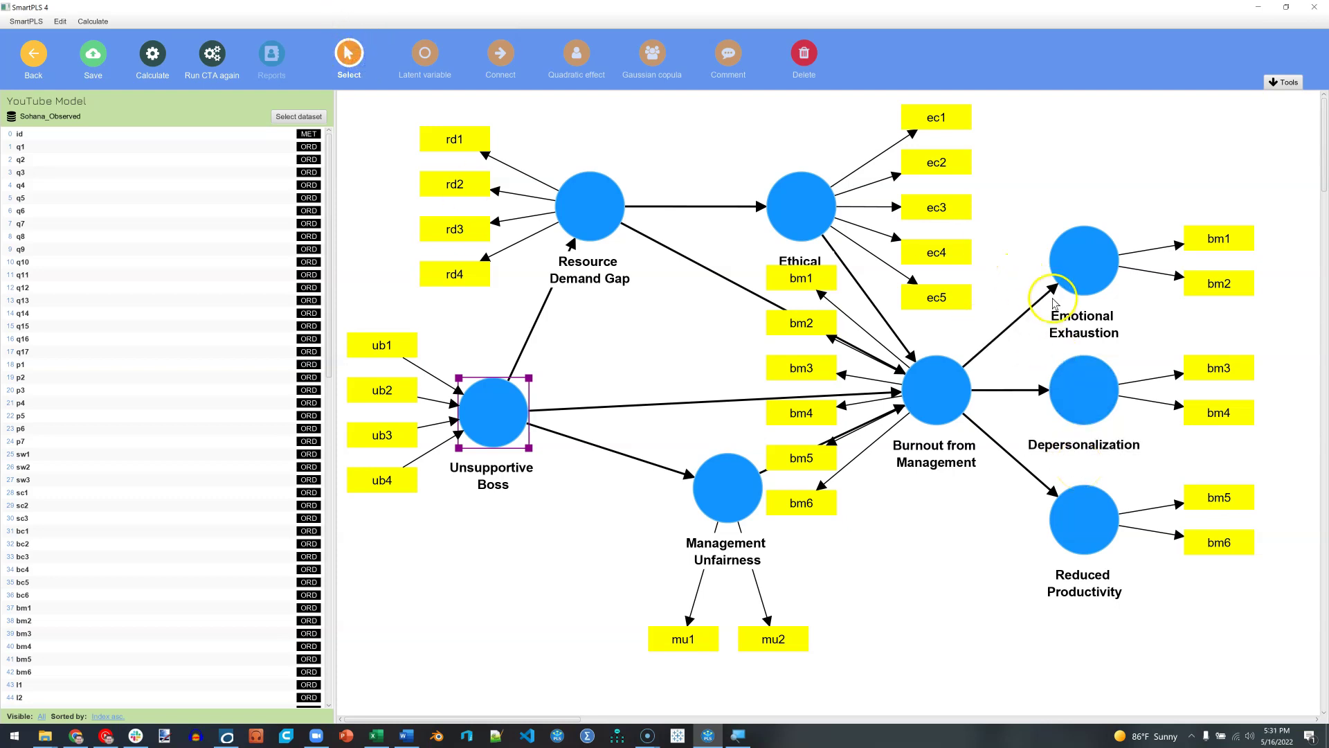
Delete the three paths from Burnout to its dimensions, undoing an accidental construct deletion.
click(1052, 298)
key(Delete)
click(1030, 386)
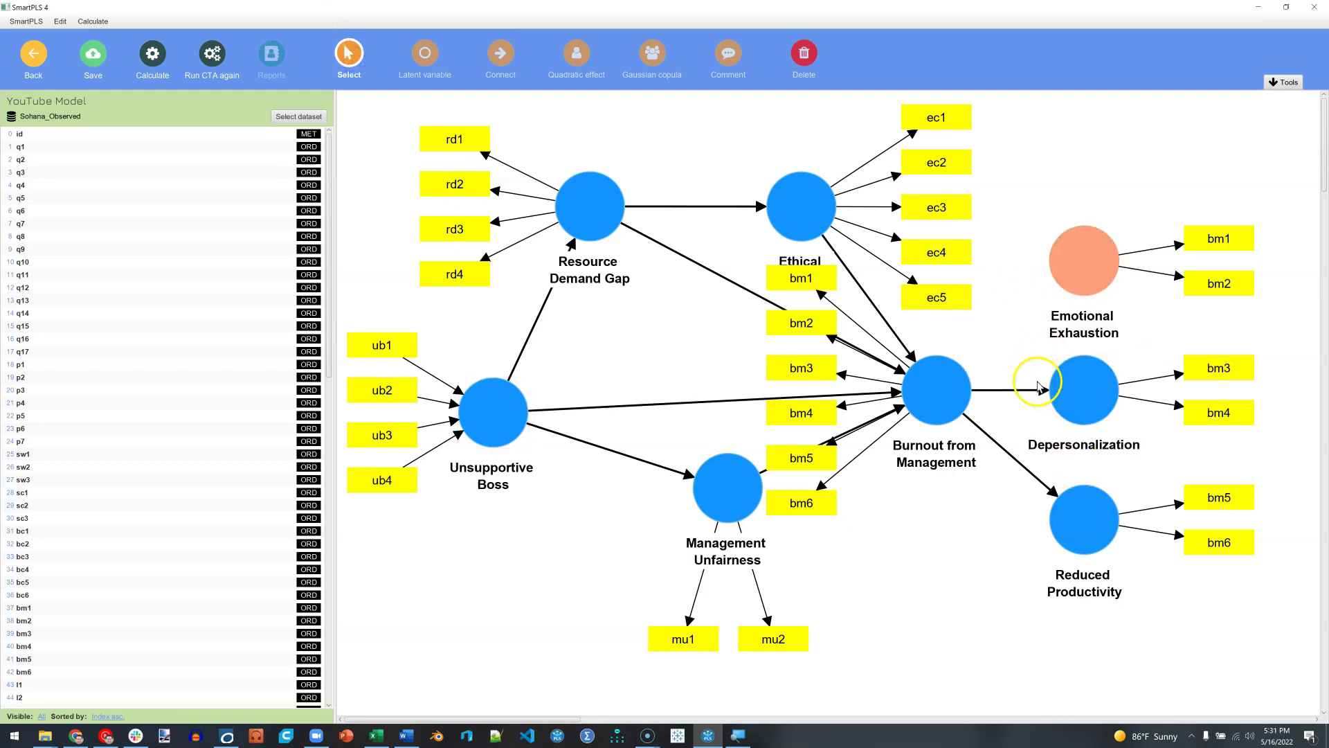
key(Delete)
click(1046, 494)
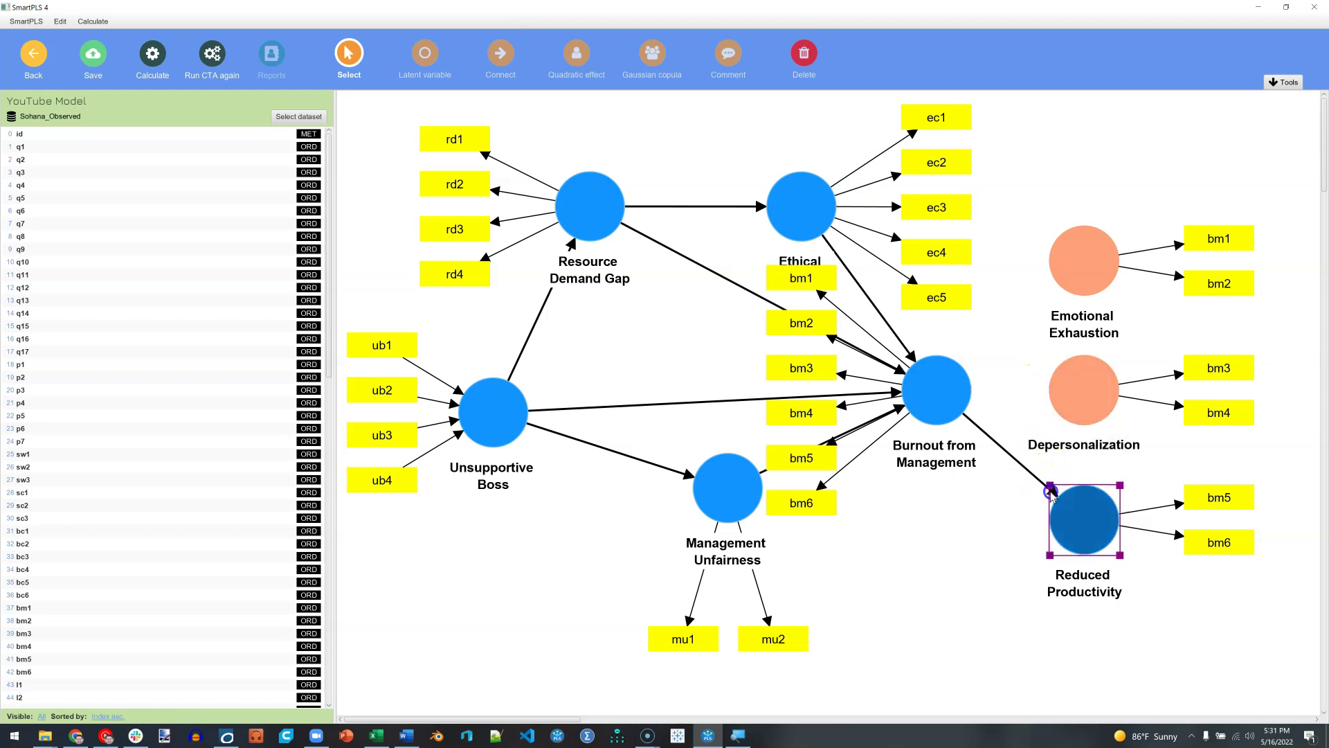
key(Delete)
key(ctrl+z)
click(1052, 491)
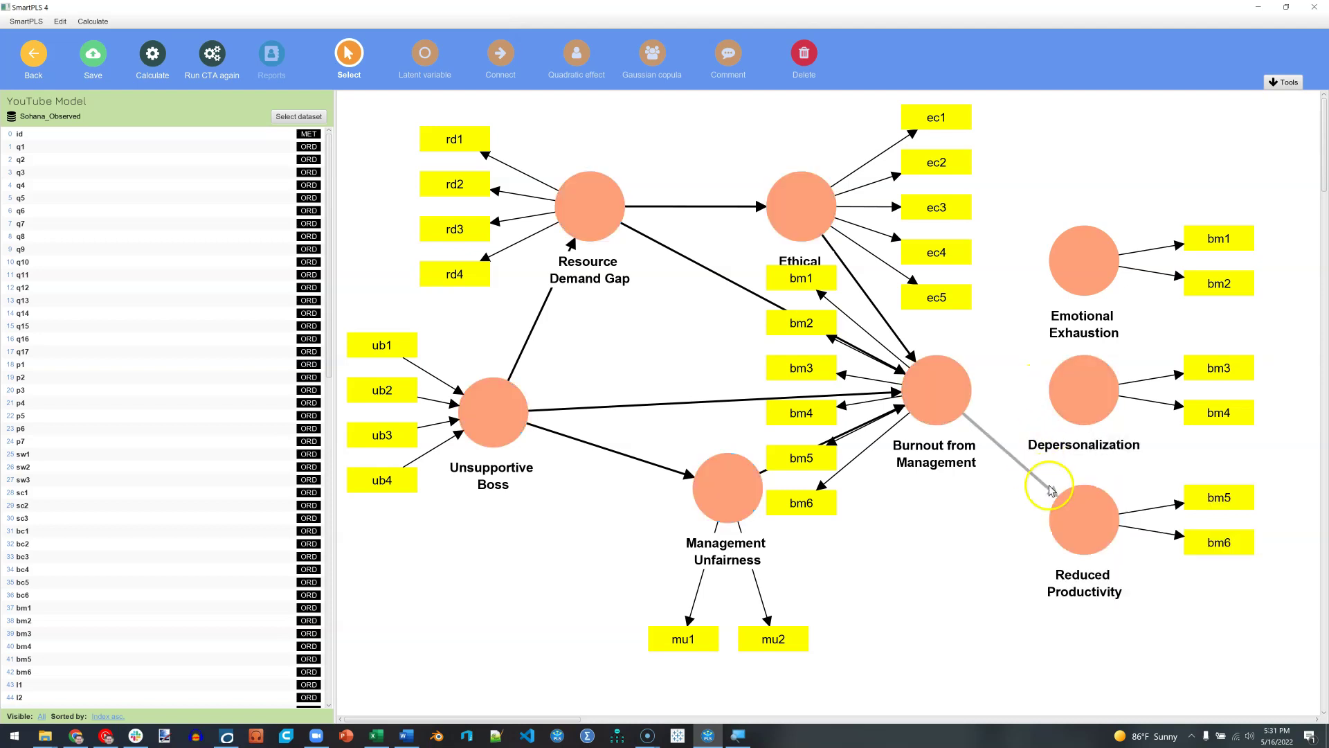
key(Delete)
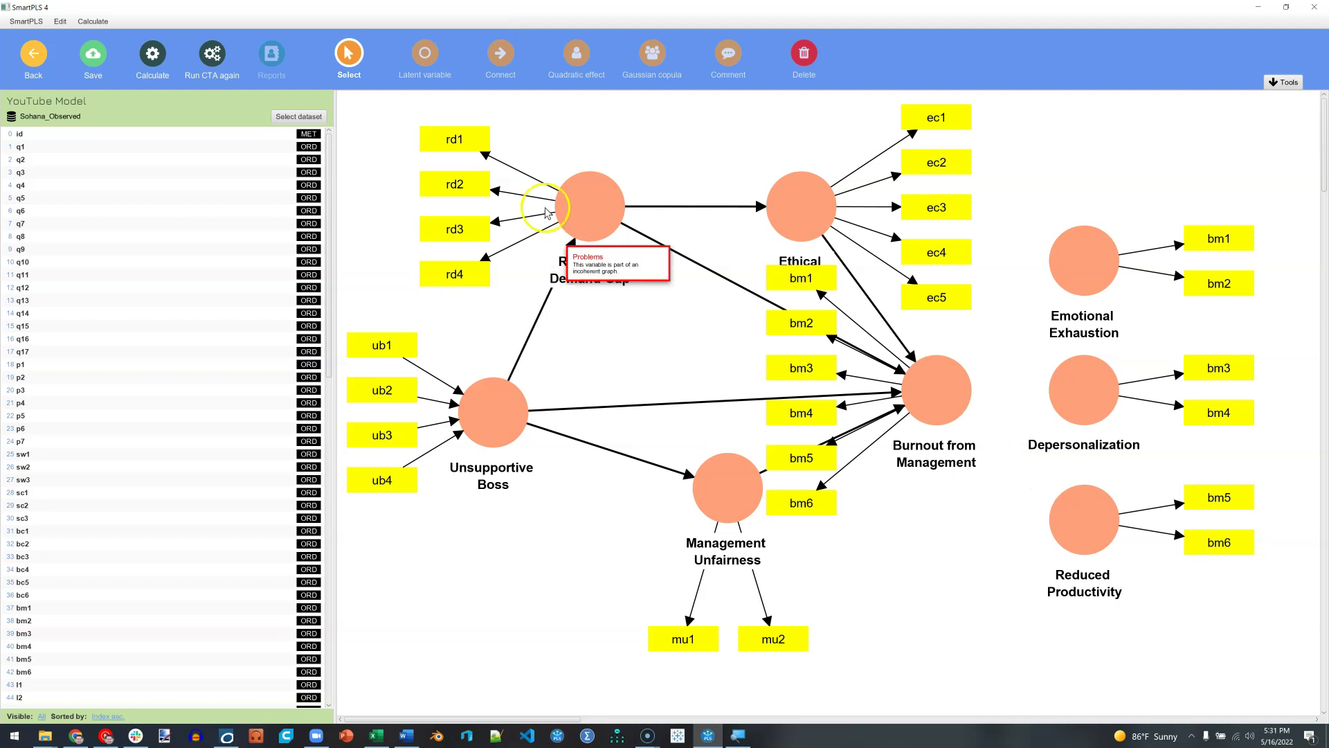
Connect Emotional Exhaustion, Depersonalization and Reduced Productivity into Burnout from Management.
click(502, 59)
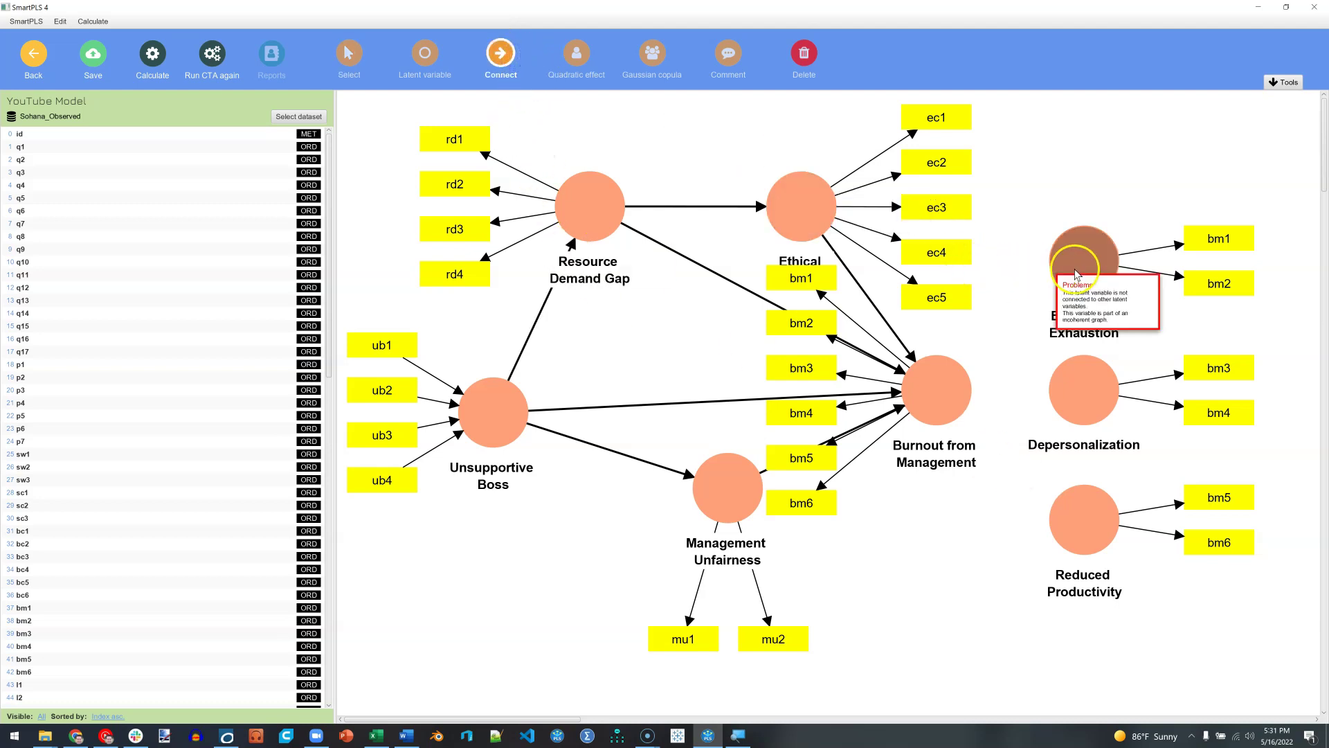
drag(1070, 267, 943, 386)
drag(1075, 379, 942, 399)
drag(1067, 507, 946, 409)
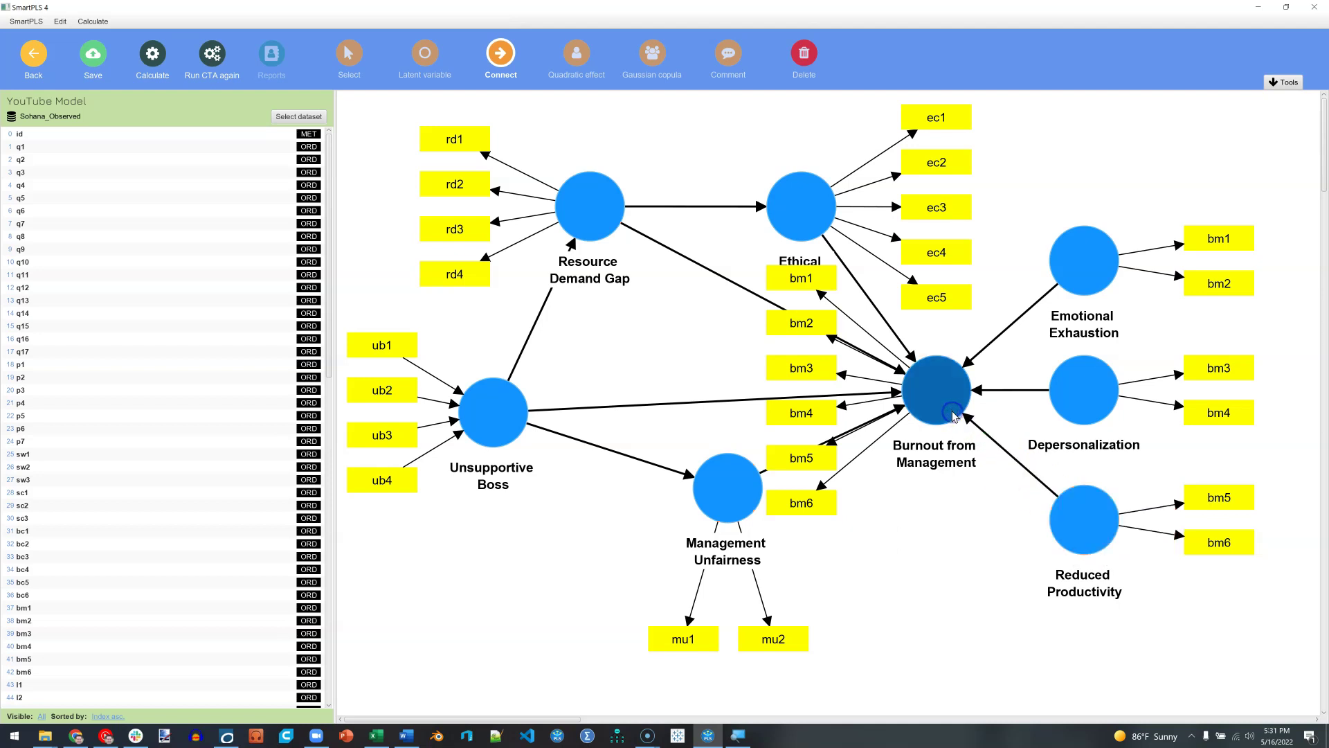